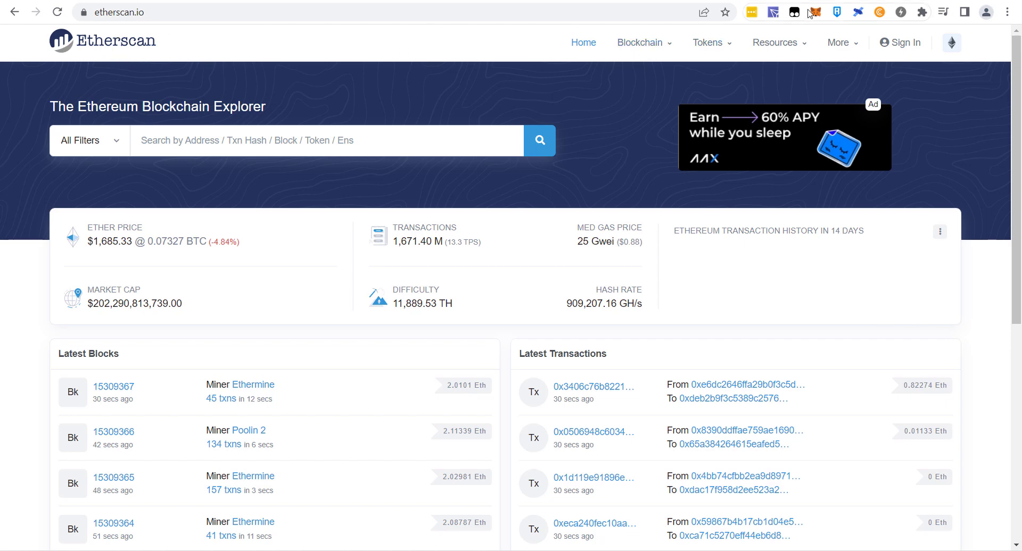
# Copy the Trezor 1 account address from MetaMask and search for it on Etherscan.
pyautogui.click(815, 12)
pyautogui.click(713, 85)
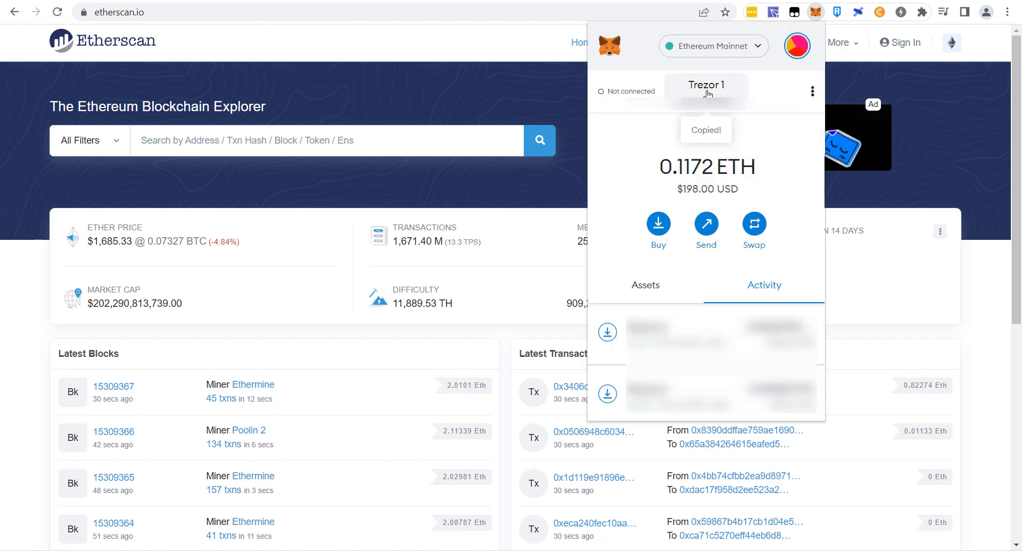
pyautogui.click(227, 163)
pyautogui.rightClick(226, 161)
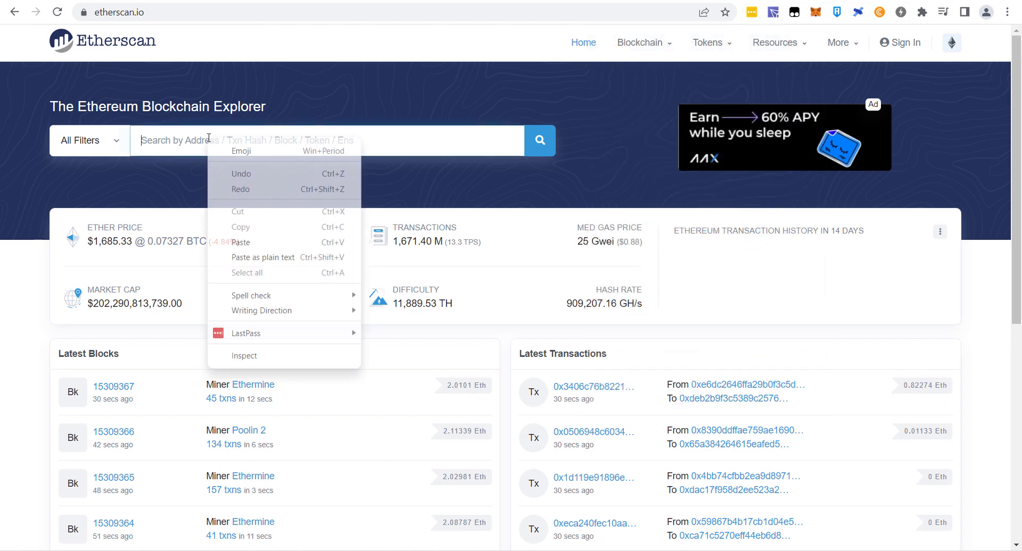
pyautogui.click(252, 242)
pyautogui.press('Return')
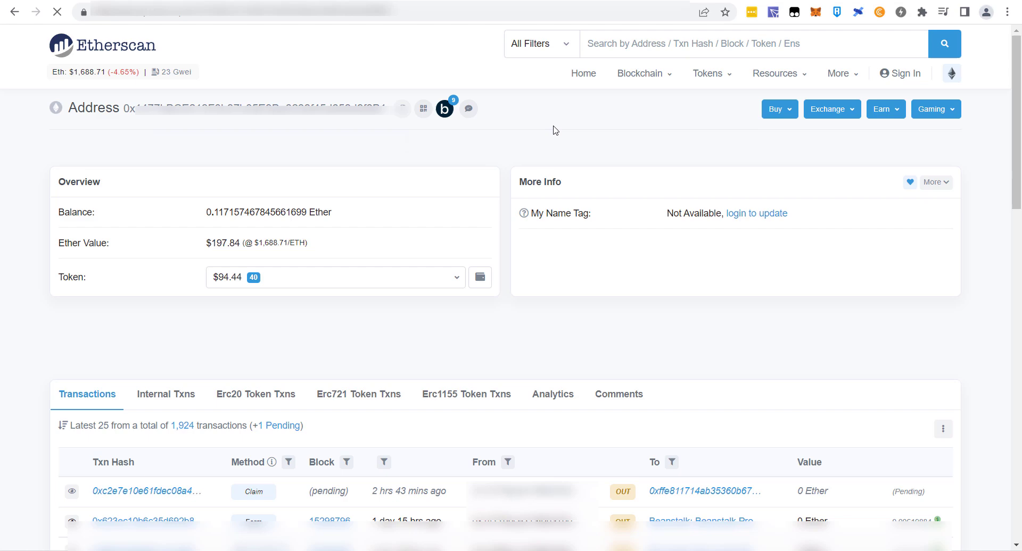
# Check the account's options in MetaMask, then close the wallet popup.
pyautogui.click(816, 13)
pyautogui.click(812, 93)
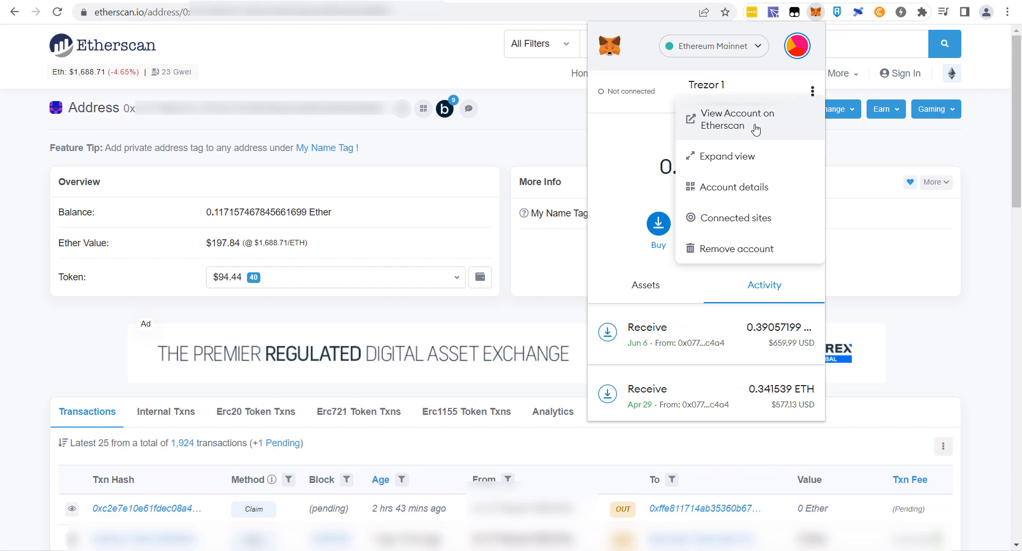
pyautogui.click(456, 143)
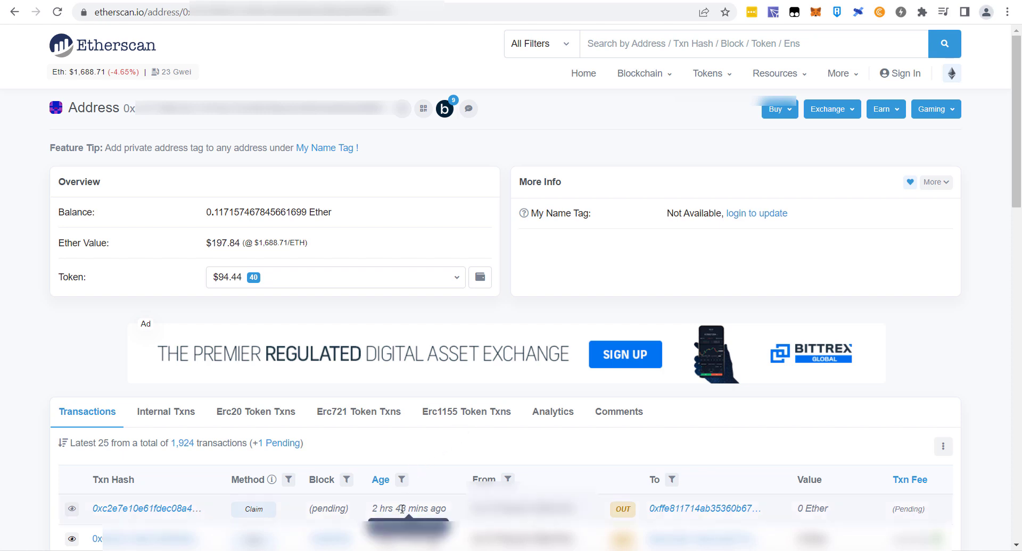
# Open the details page of the pending Claim transaction (0 Ether, 5 Gwei gas) after checking wallet activity.
pyautogui.moveTo(415, 507)
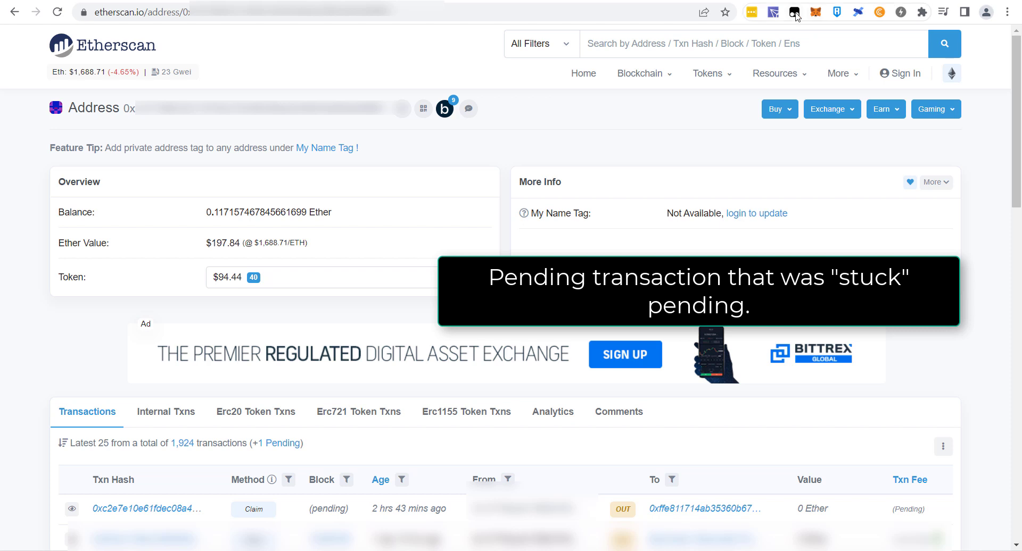
pyautogui.click(815, 11)
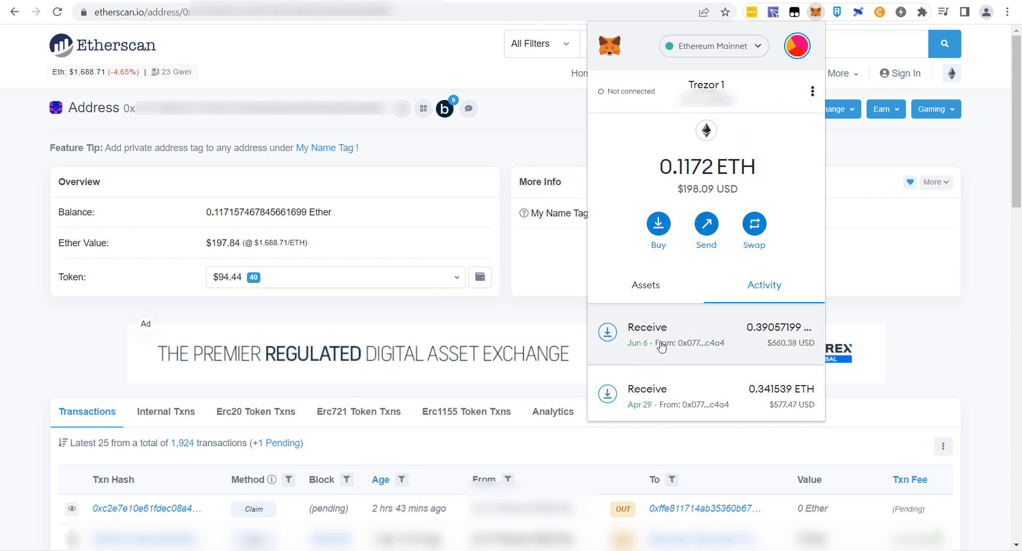
pyautogui.click(929, 317)
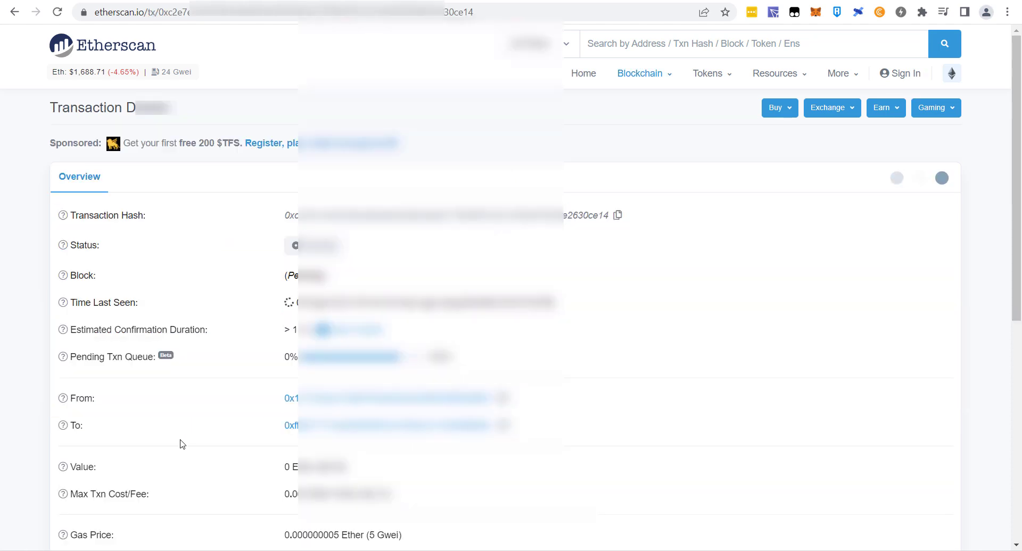
# Expand the transaction's extra details to show gas limit 251602 and nonce 1857.
pyautogui.scroll(-3, 187, 431)
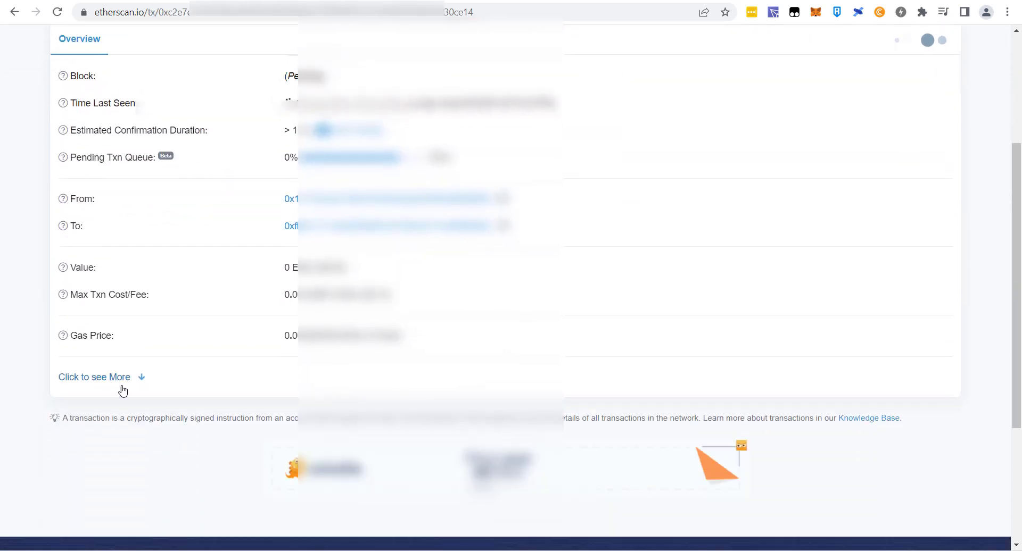
pyautogui.click(103, 378)
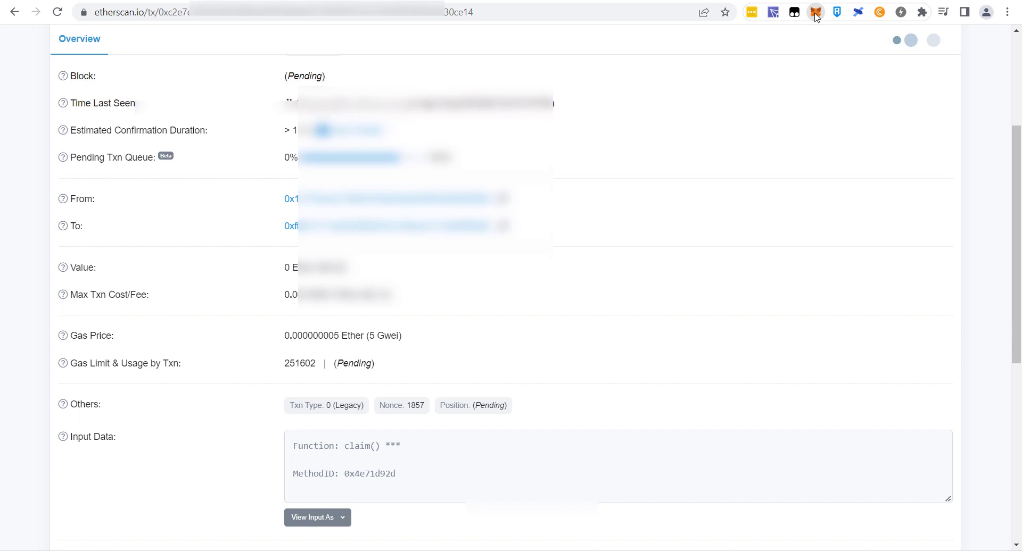
# Turn on Customize transaction nonce in MetaMask's Advanced settings, then select nonce 1857 on Etherscan.
pyautogui.click(816, 16)
pyautogui.click(801, 52)
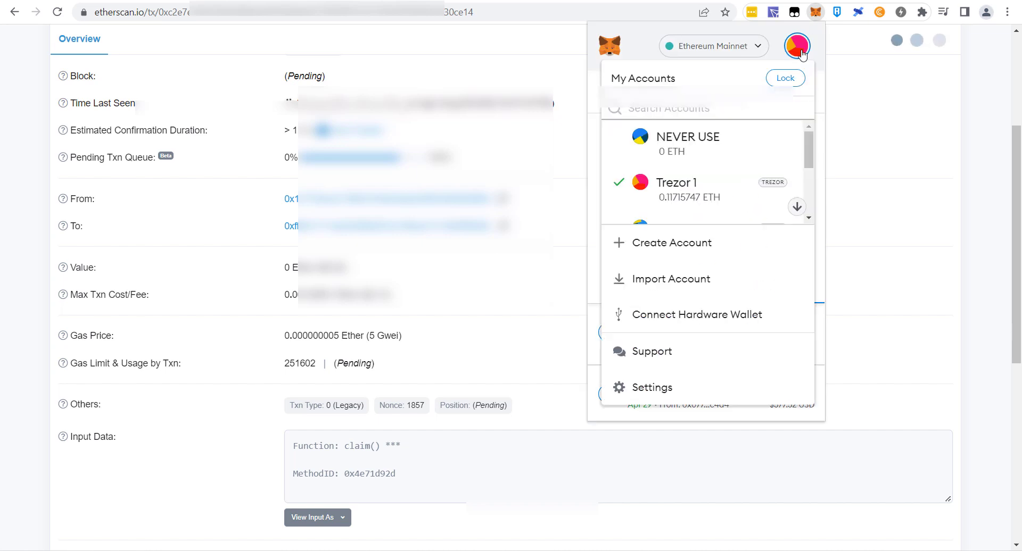
pyautogui.click(650, 398)
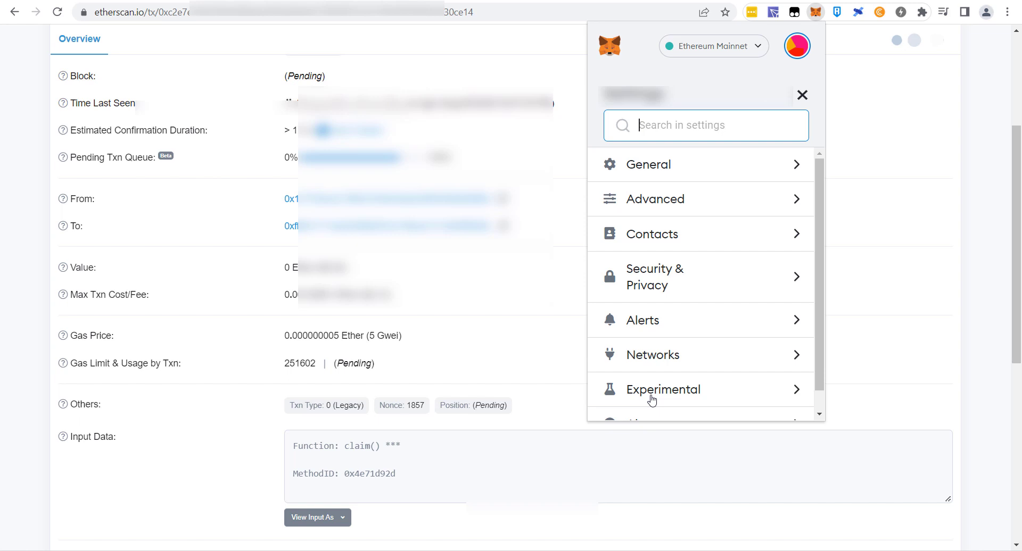
pyautogui.click(738, 204)
pyautogui.scroll(-3, 726, 253)
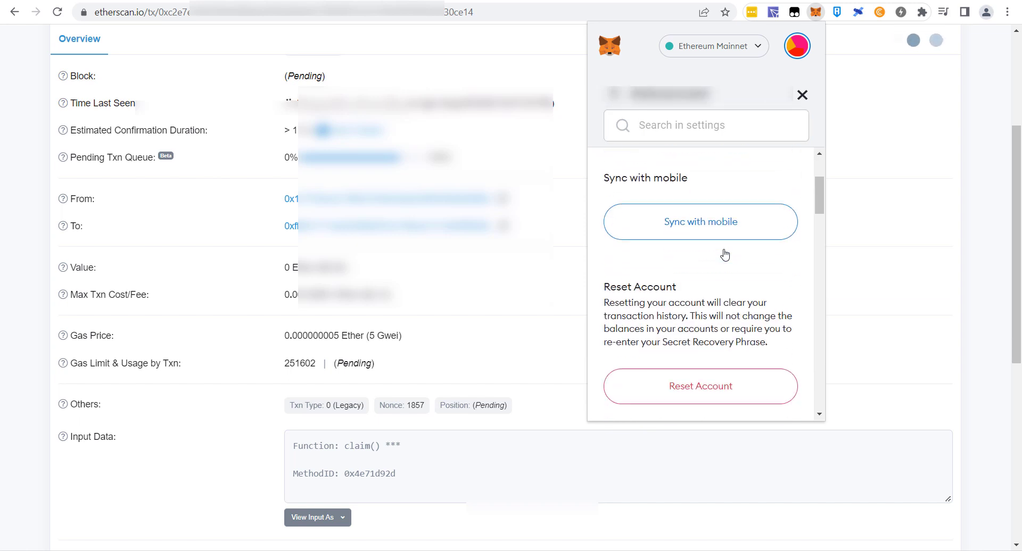
pyautogui.scroll(-4, 725, 254)
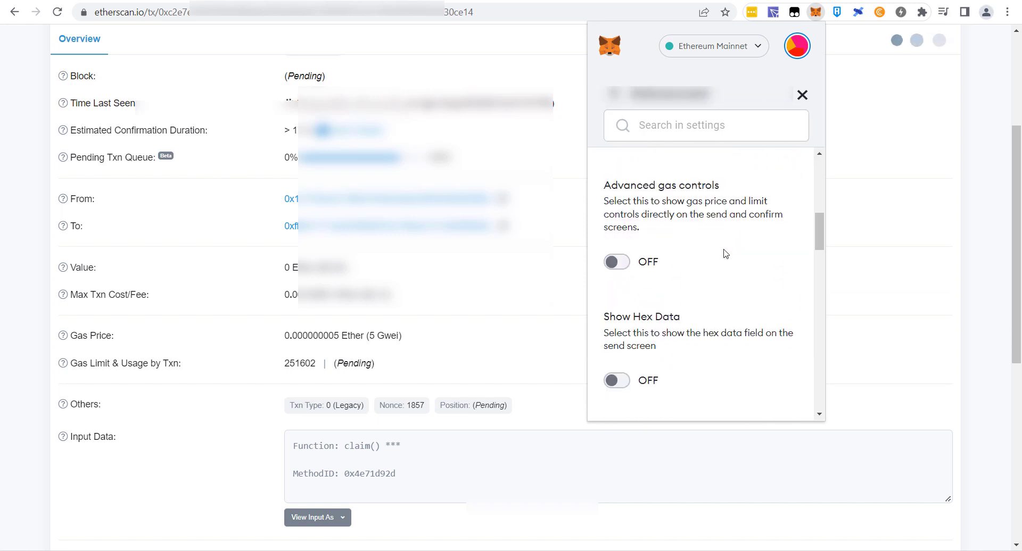
pyautogui.scroll(-6, 724, 254)
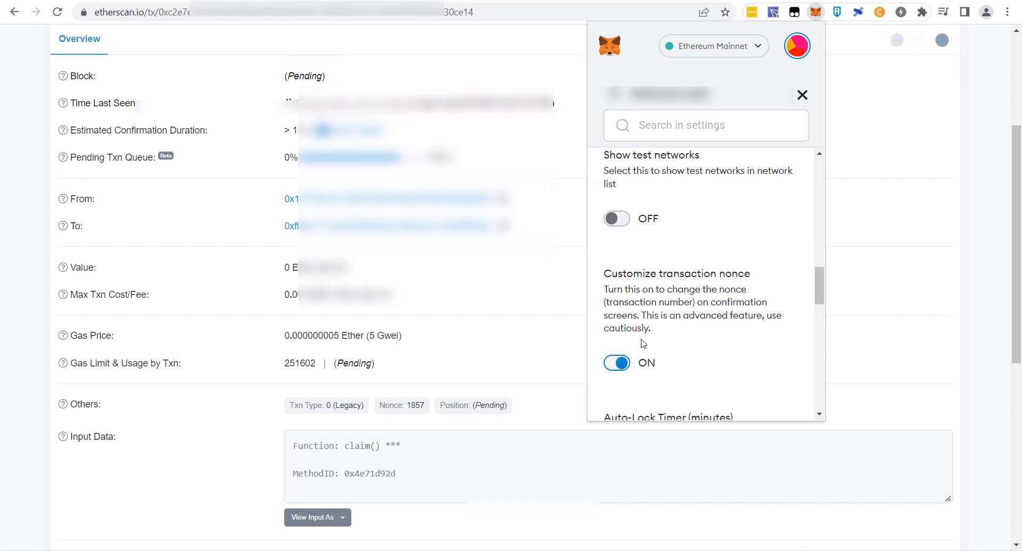
pyautogui.click(619, 364)
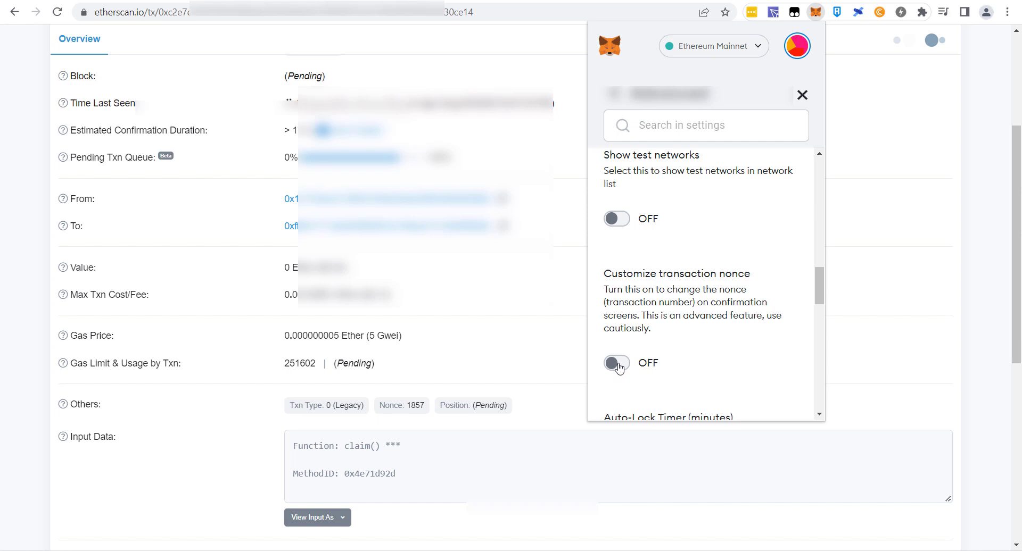
pyautogui.click(618, 364)
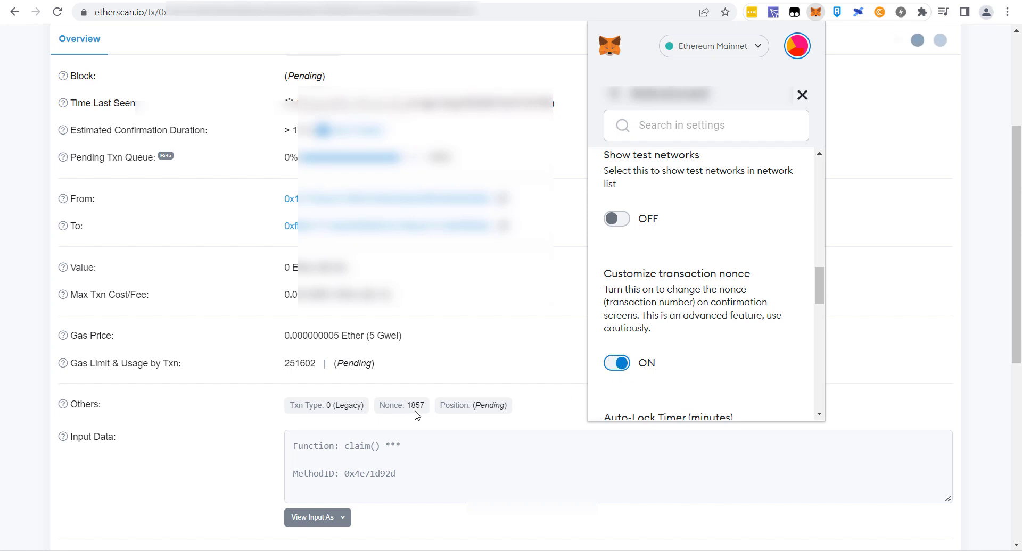
pyautogui.moveTo(409, 407); pyautogui.dragTo(424, 407)
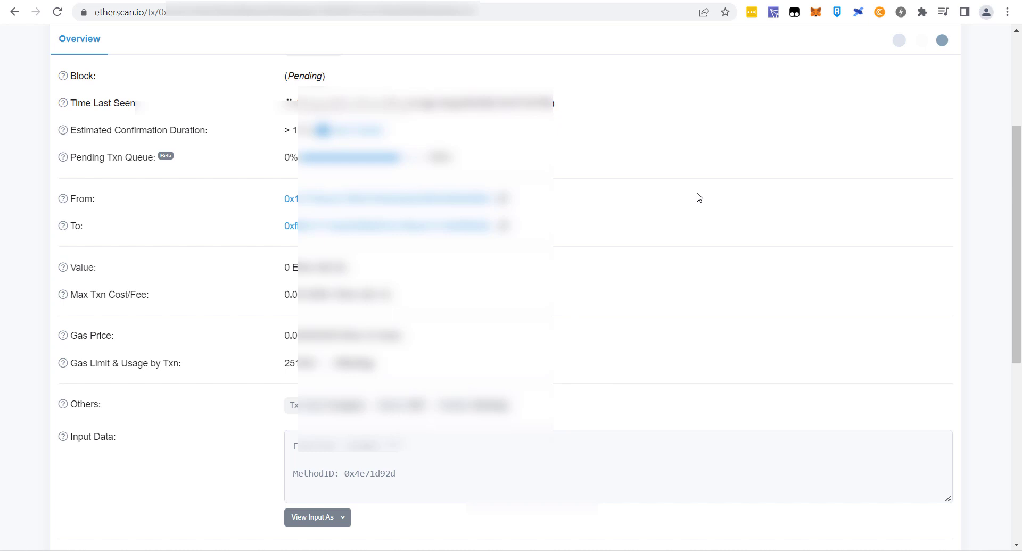
# Draft a 0 ETH send from Trezor 1 to itself and leave it unconfirmed.
pyautogui.click(815, 13)
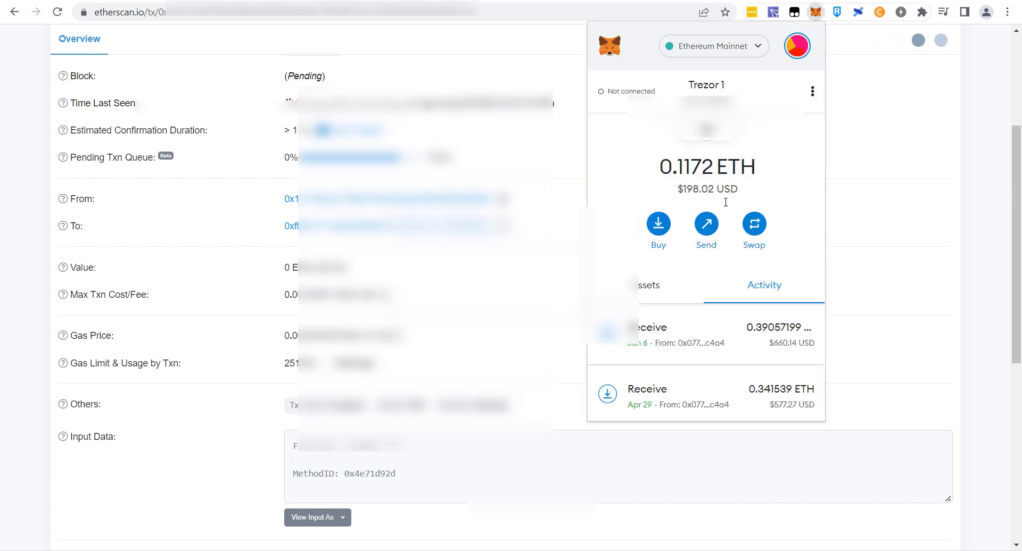
pyautogui.click(707, 234)
pyautogui.click(703, 210)
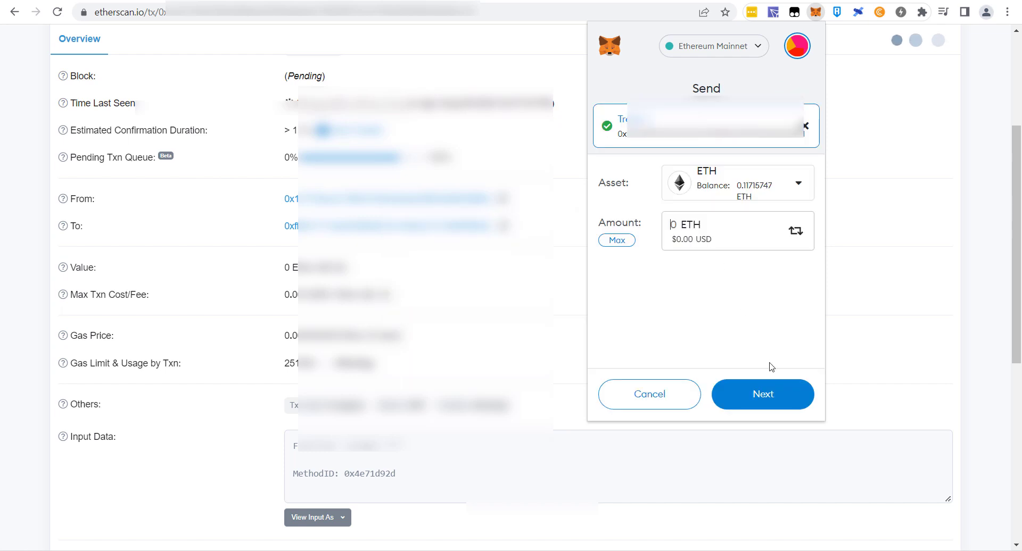
pyautogui.click(770, 397)
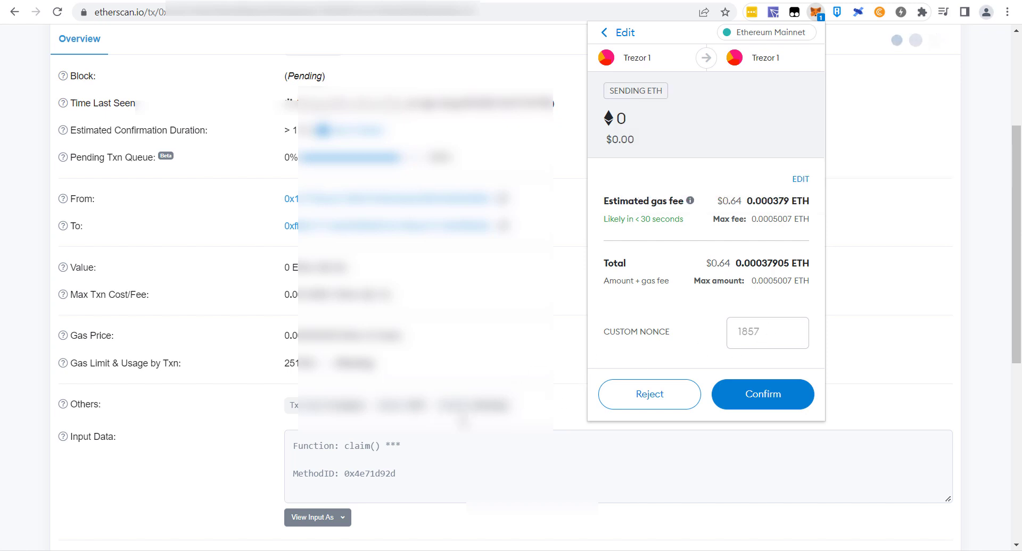
pyautogui.click(763, 394)
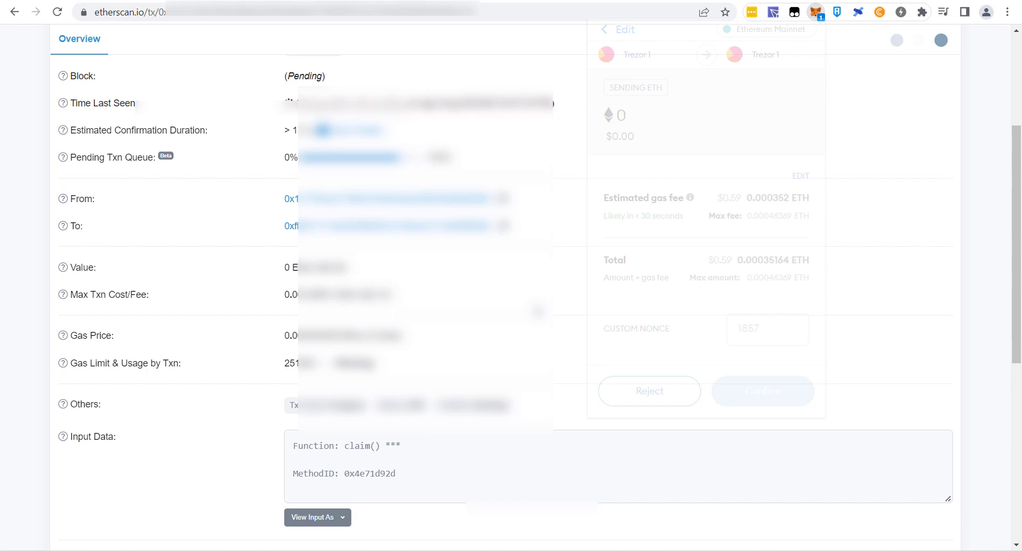
pyautogui.scroll(4, 506, 277)
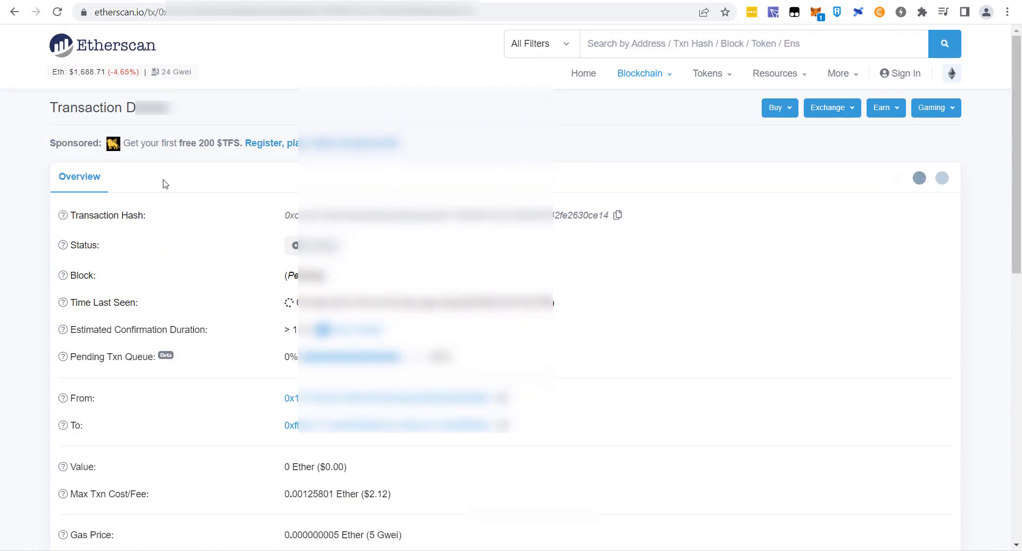
pyautogui.click(15, 18)
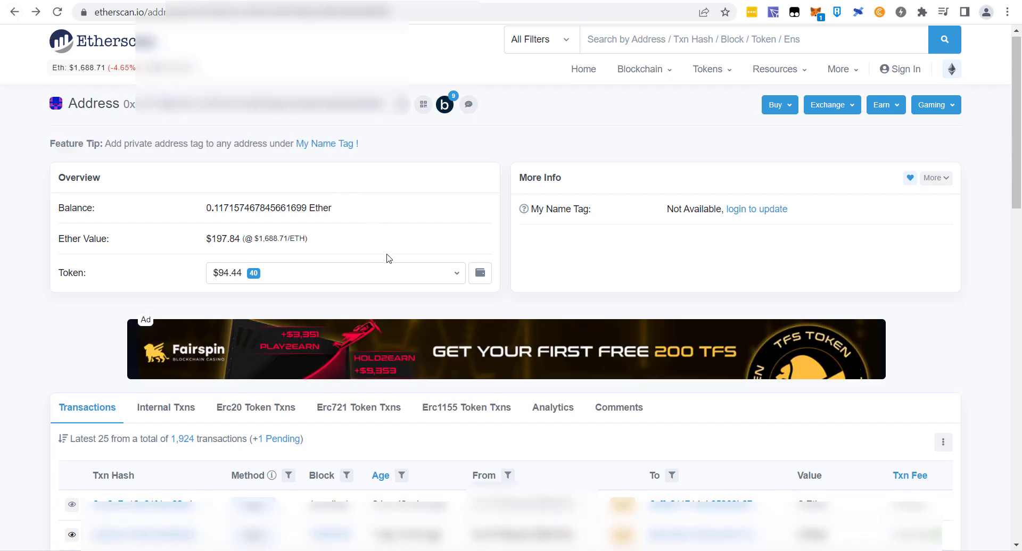
pyautogui.scroll(-2, 330, 324)
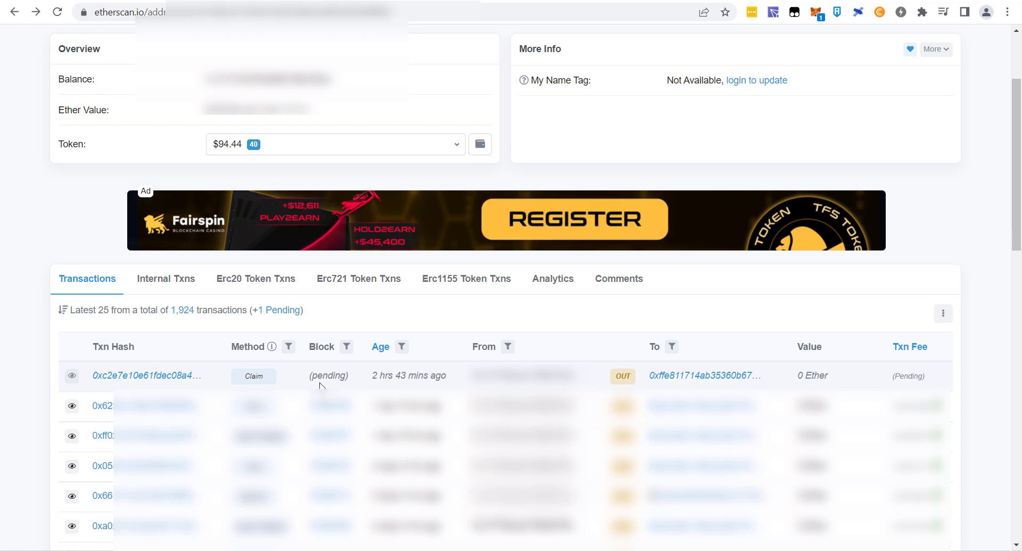
pyautogui.click(816, 13)
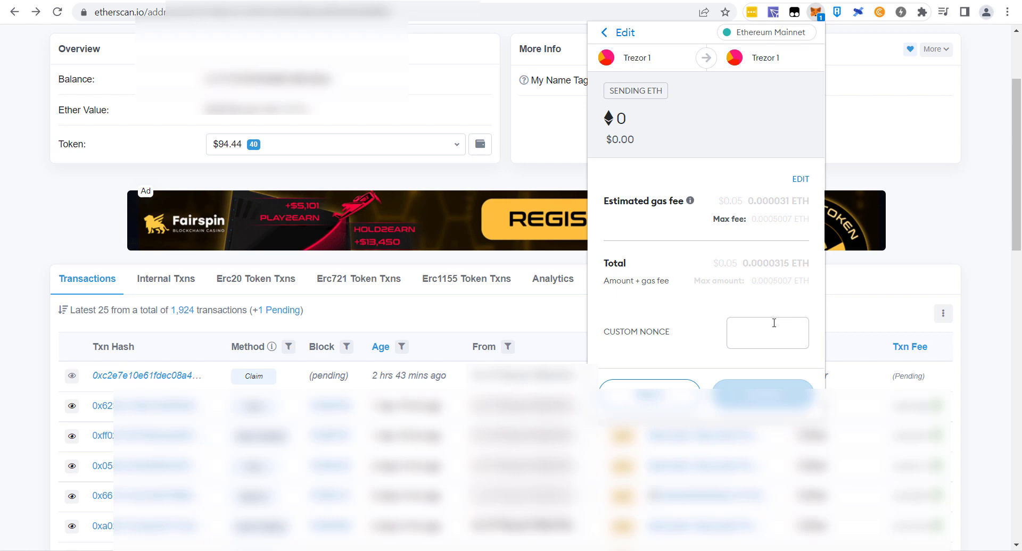
pyautogui.click(766, 342)
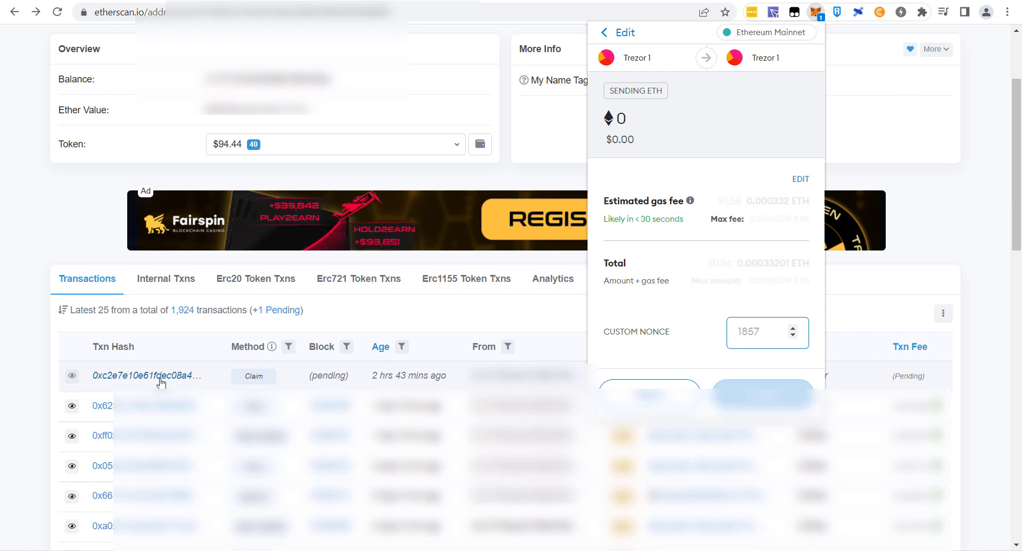
pyautogui.click(160, 382)
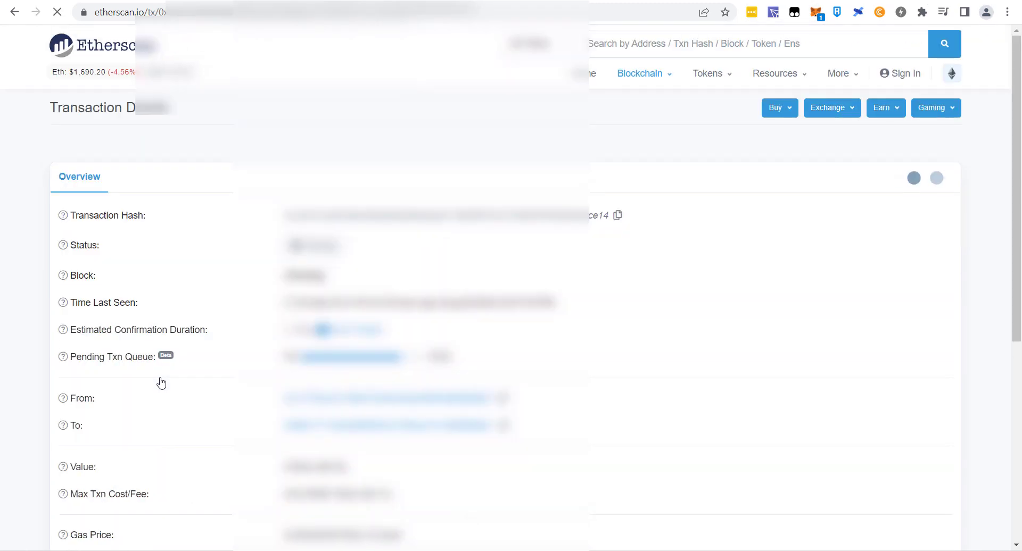
pyautogui.scroll(-2, 222, 375)
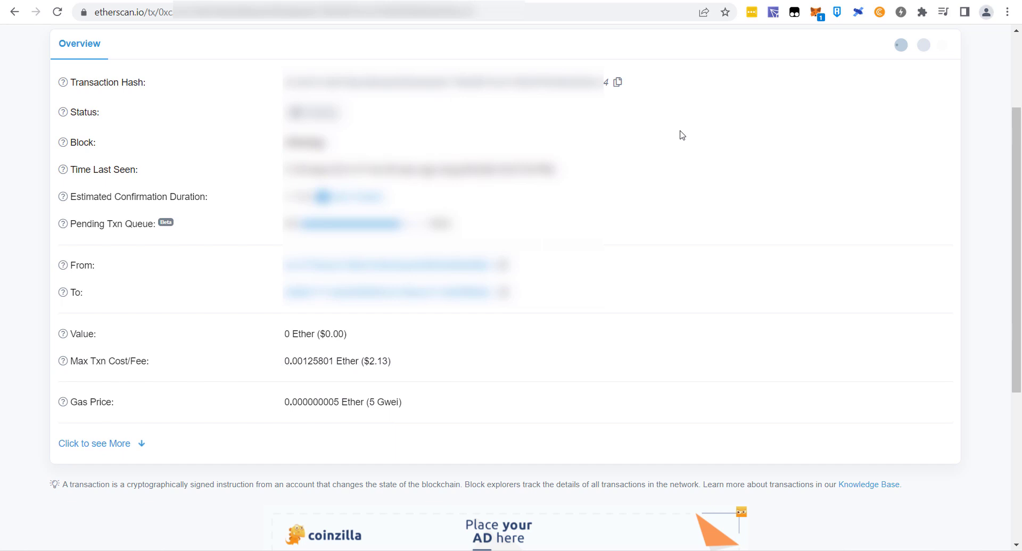
# Set the 0 ETH transfer's gas to High with a 10 GWEI max priority fee, then confirm it.
pyautogui.click(816, 11)
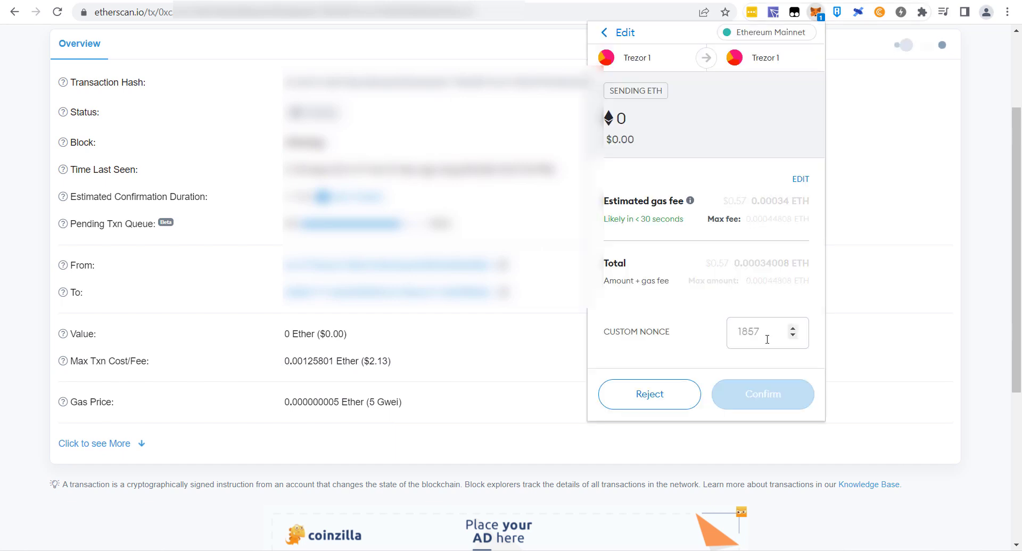
pyautogui.click(800, 180)
pyautogui.click(769, 246)
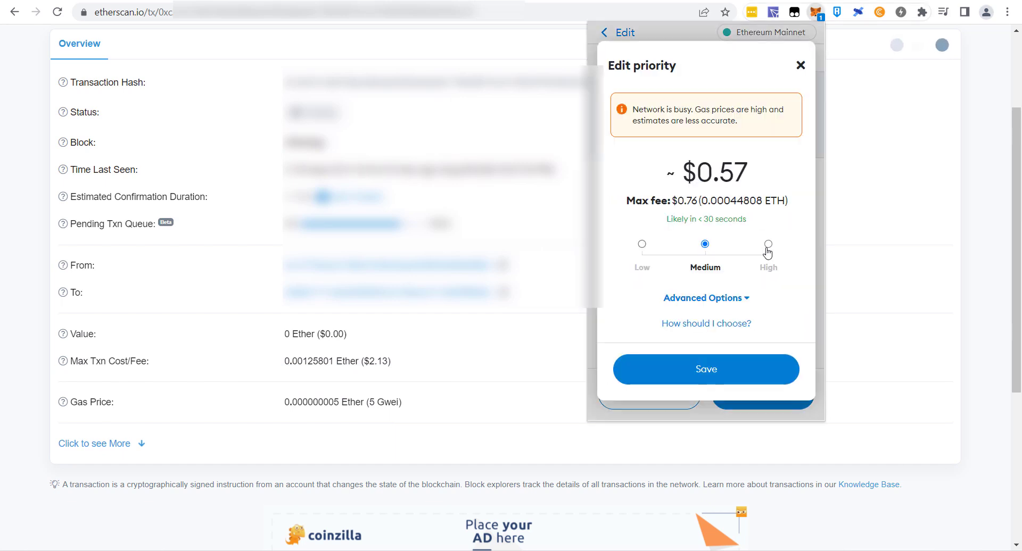
pyautogui.click(720, 298)
pyautogui.doubleClick(620, 237)
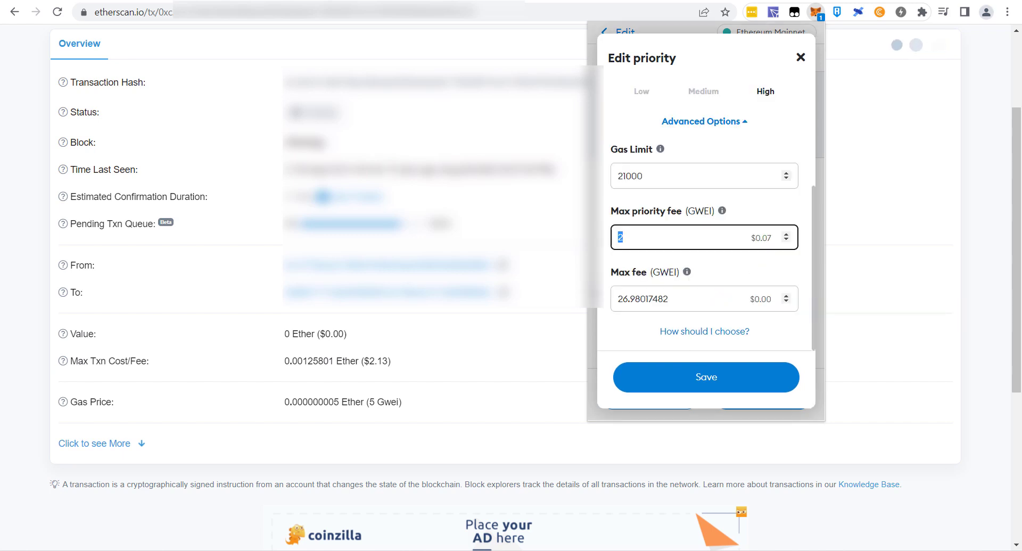
pyautogui.write('10')
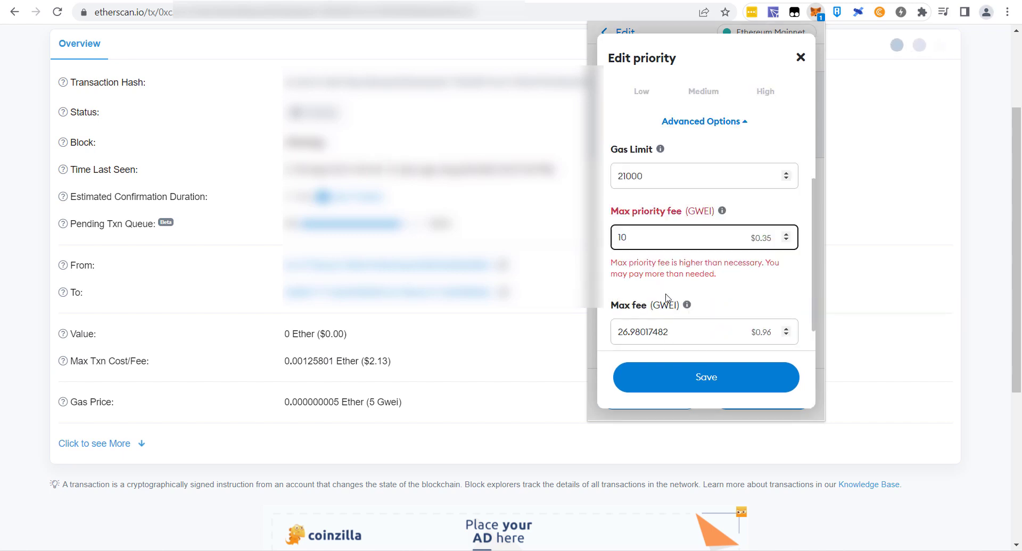
pyautogui.click(707, 378)
pyautogui.click(771, 396)
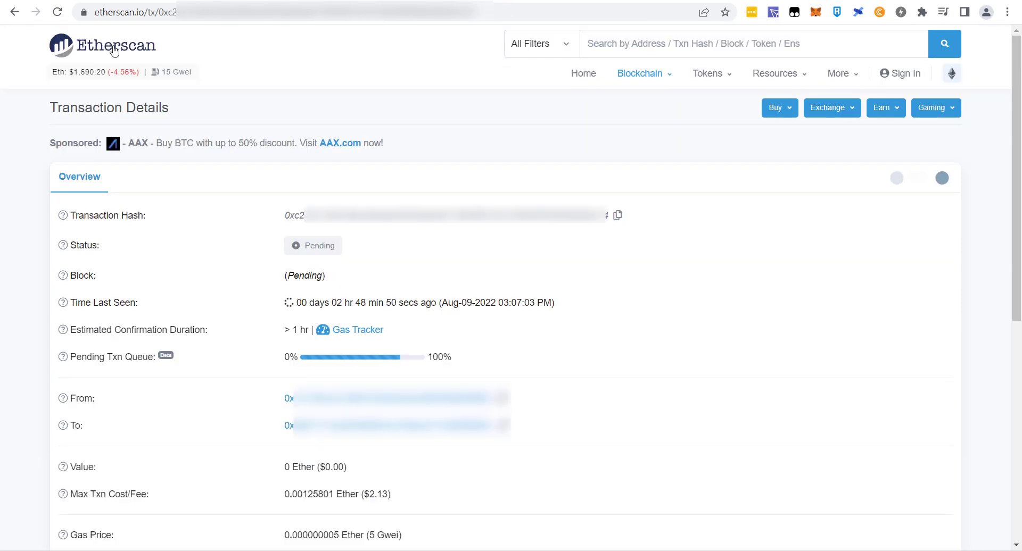
# Return to the address page and reload it to show the 0 ETH transfer confirmed in block 15309407.
pyautogui.click(13, 11)
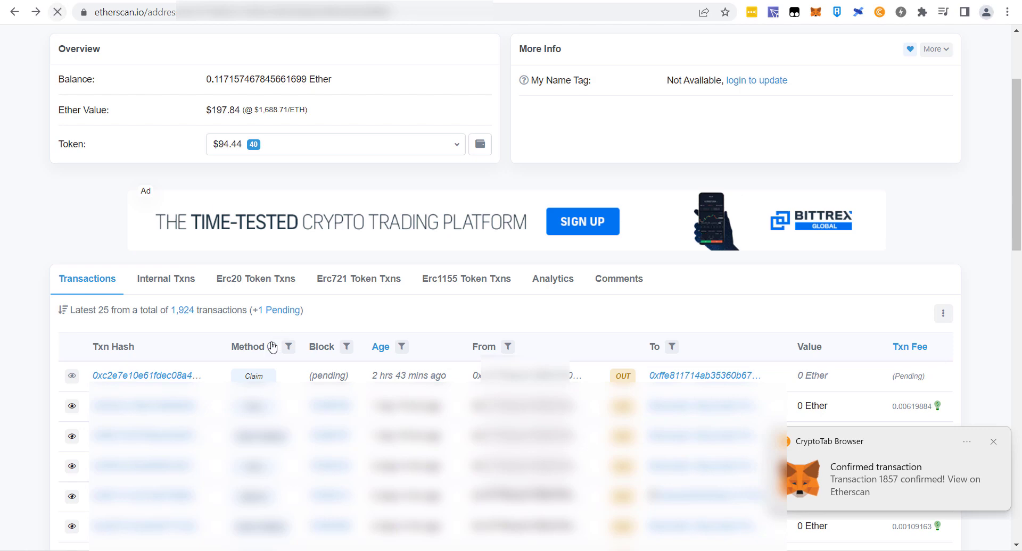
pyautogui.click(59, 15)
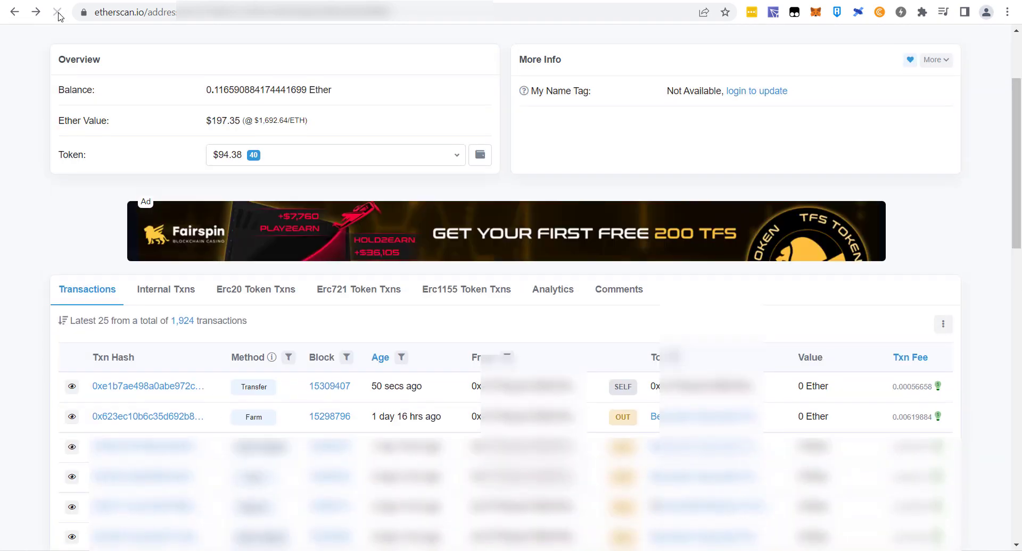